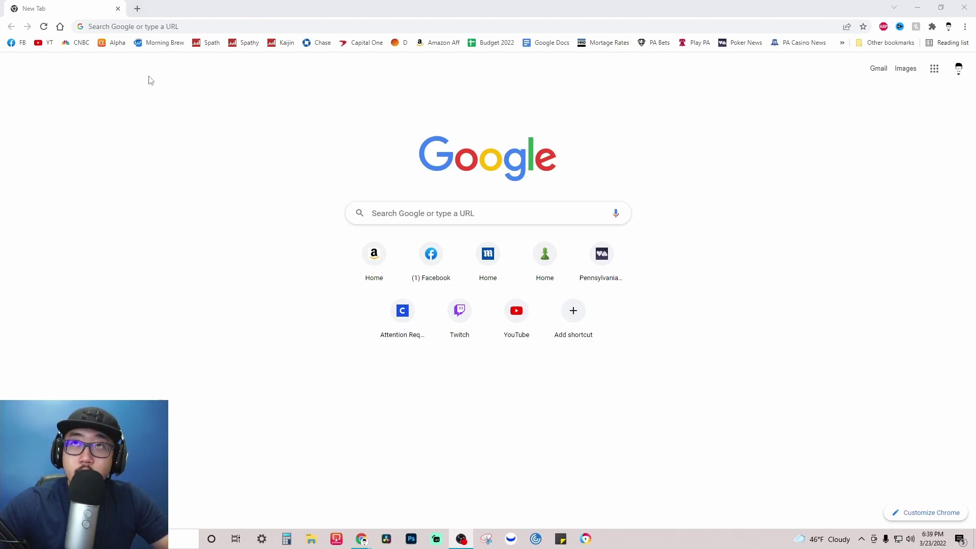
- Search Google for 'google domains' to find the Google Domains registrar site
{"action": "left_click", "coordinate": [396, 217]}
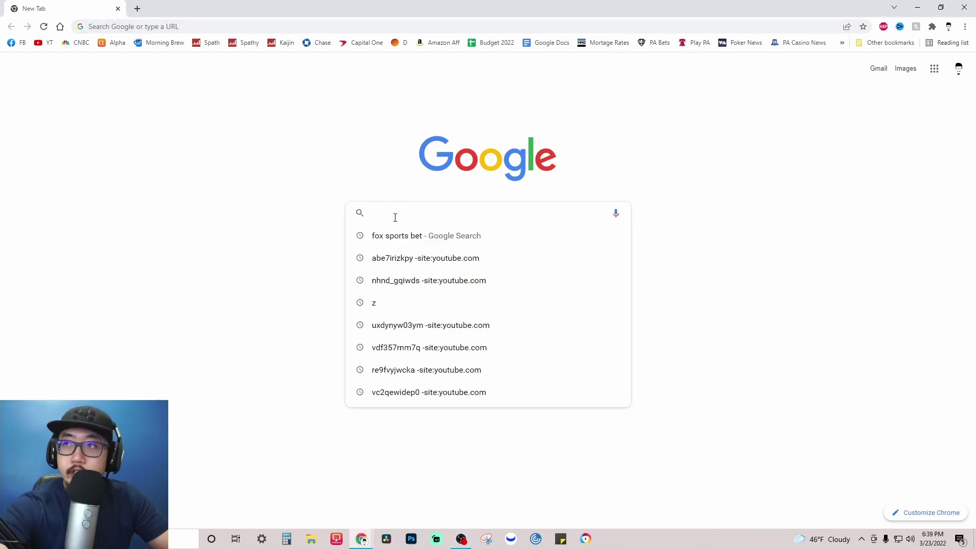
{"action": "type", "text": "google"}
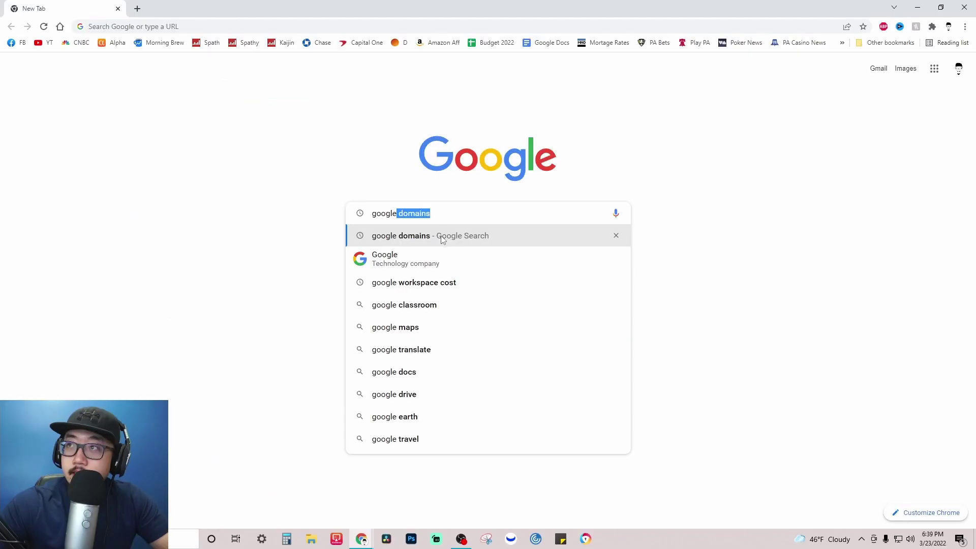
{"action": "left_click", "coordinate": [442, 235]}
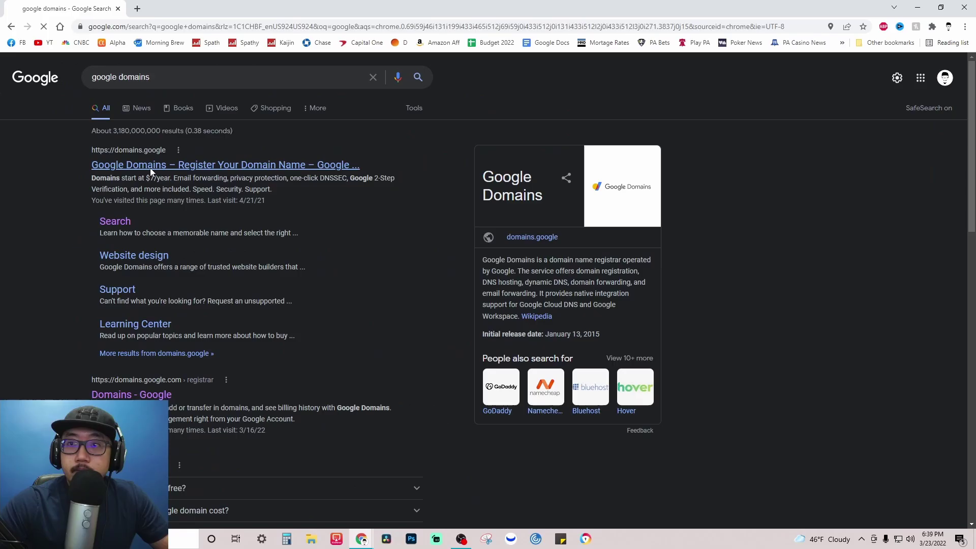
- On the Google Domains homepage, search for 'spath' and browse the suggested domain names
{"action": "left_click", "coordinate": [185, 117]}
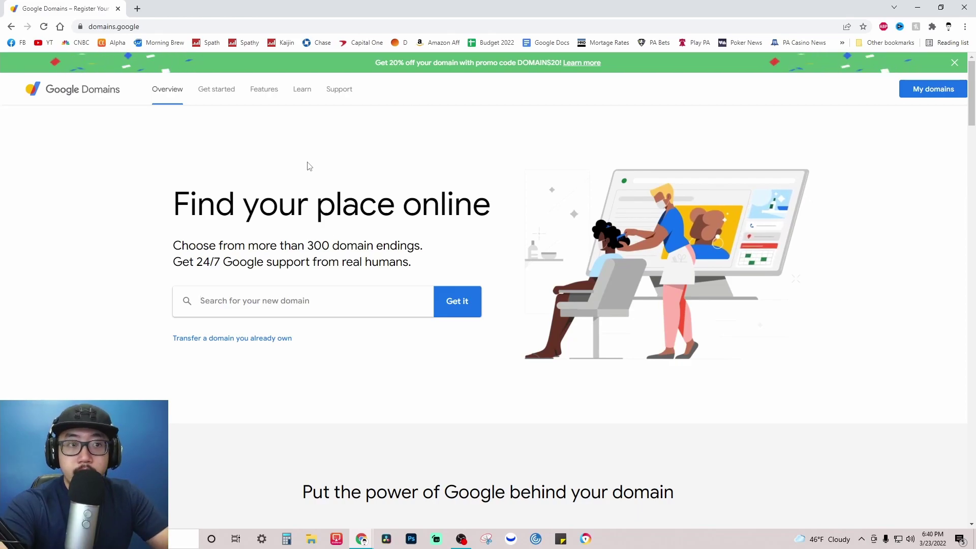
{"action": "type", "text": "spaths"}
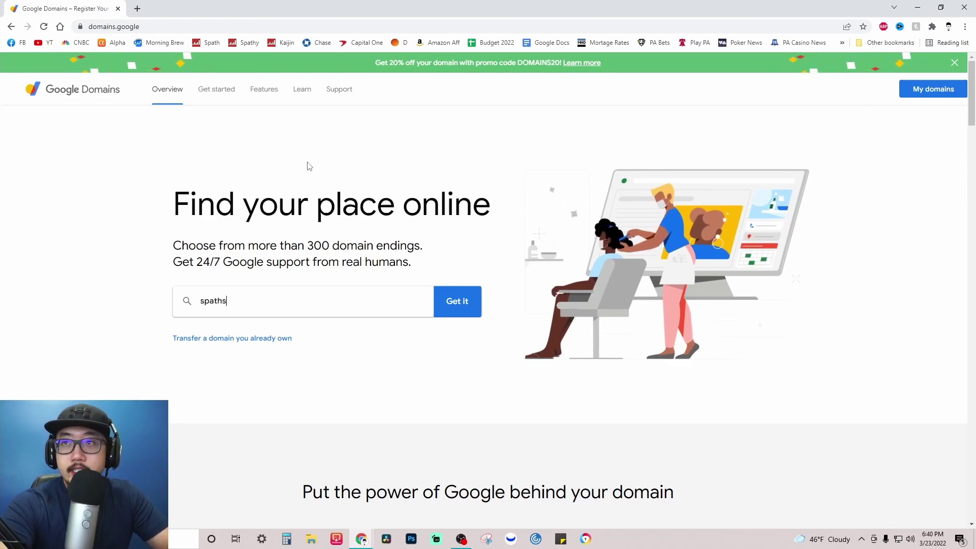
{"action": "key", "text": "BackSpace"}
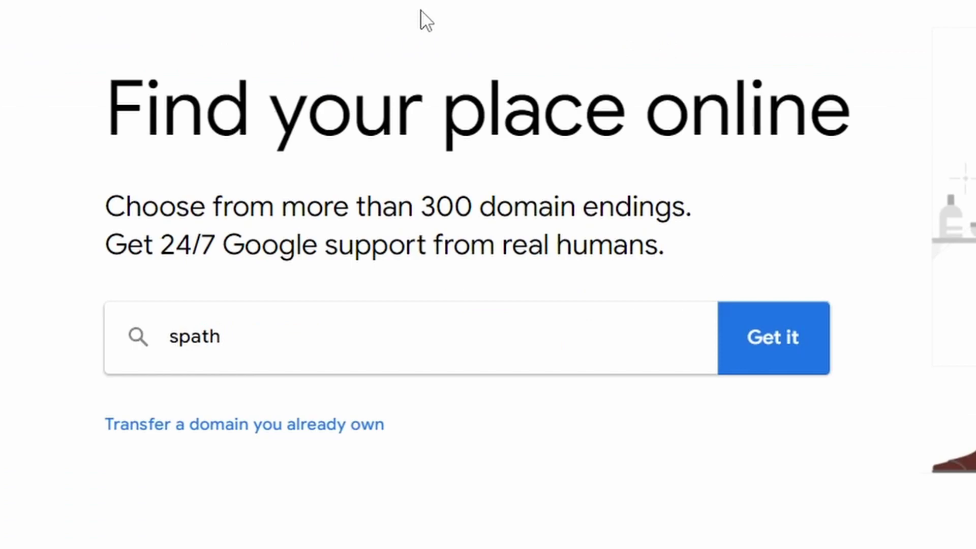
{"action": "key", "text": "Return"}
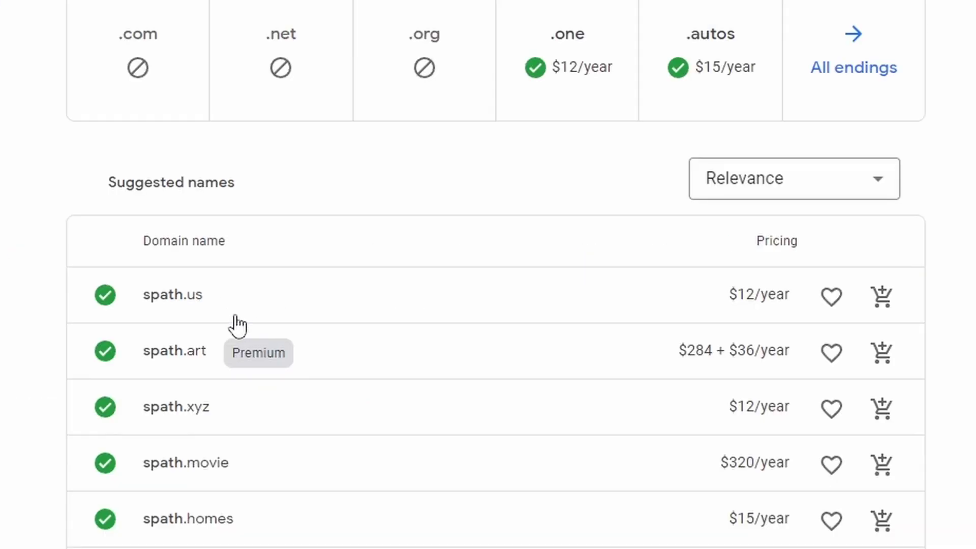
{"action": "scroll", "coordinate": [237, 325], "scroll_direction": "down", "scroll_amount": 2}
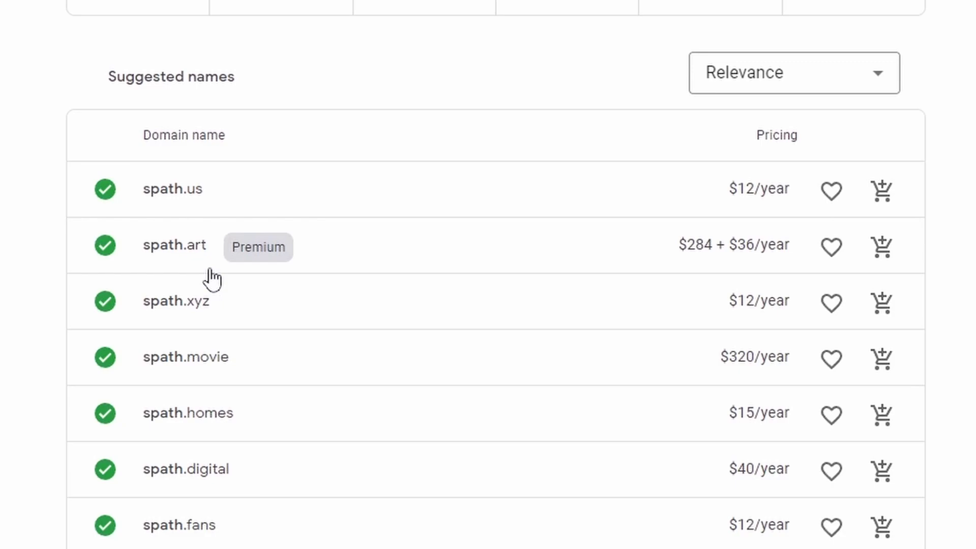
{"action": "scroll", "coordinate": [251, 390], "scroll_direction": "down", "scroll_amount": 10}
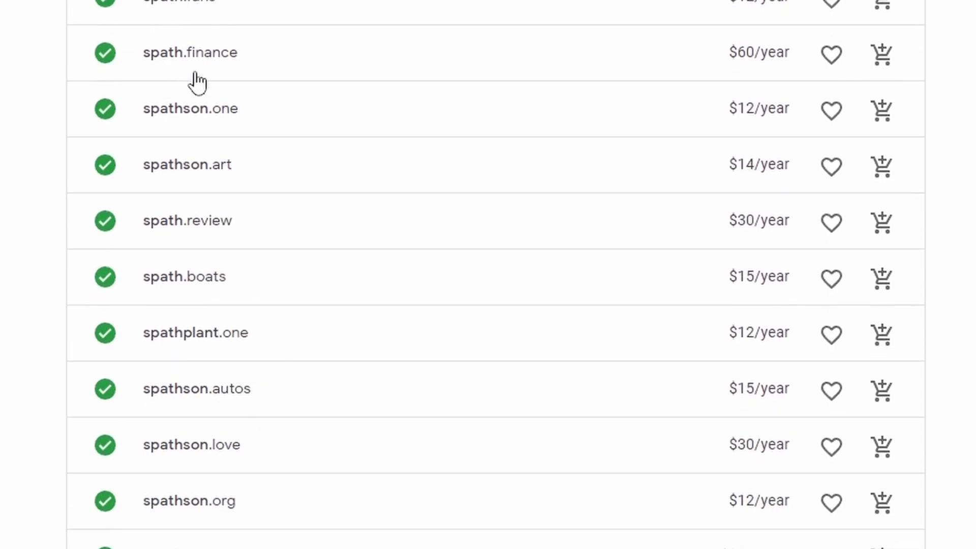
{"action": "scroll", "coordinate": [170, 153], "scroll_direction": "up", "scroll_amount": 10}
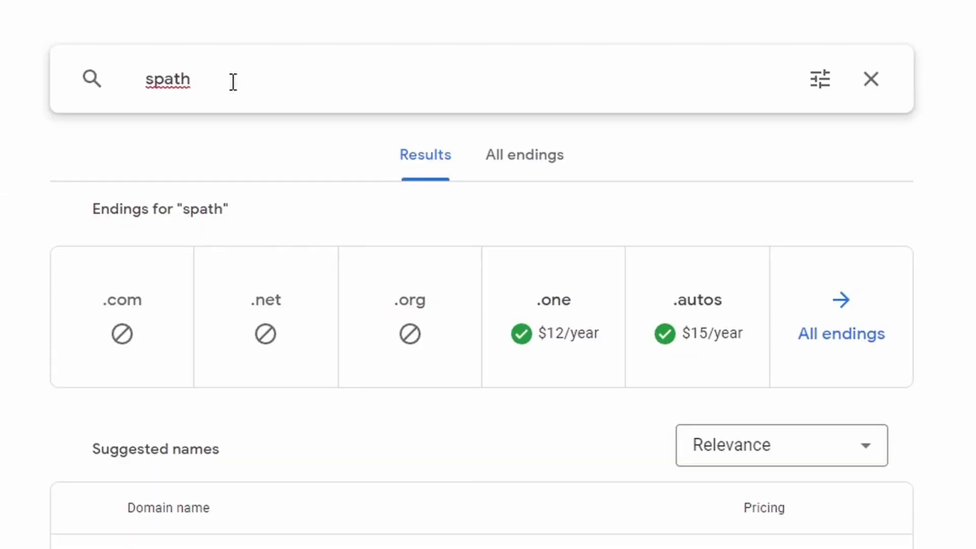
- Rerun the domain search for 'spaths' and review the .net, .org and .art options
{"action": "left_click", "coordinate": [367, 82]}
{"action": "key", "text": "Return"}
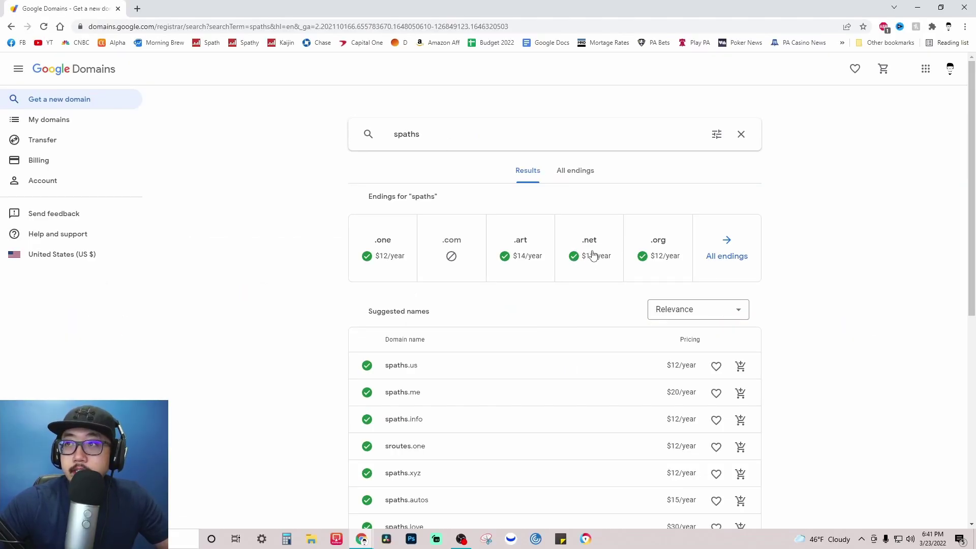
{"action": "scroll", "coordinate": [593, 257], "scroll_direction": "down", "scroll_amount": 2}
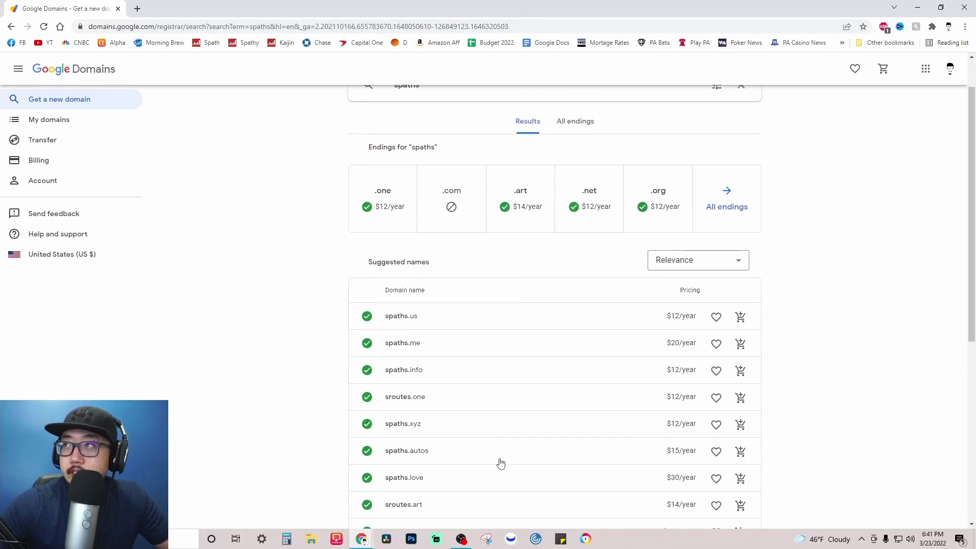
{"action": "scroll", "coordinate": [501, 463], "scroll_direction": "up", "scroll_amount": 1}
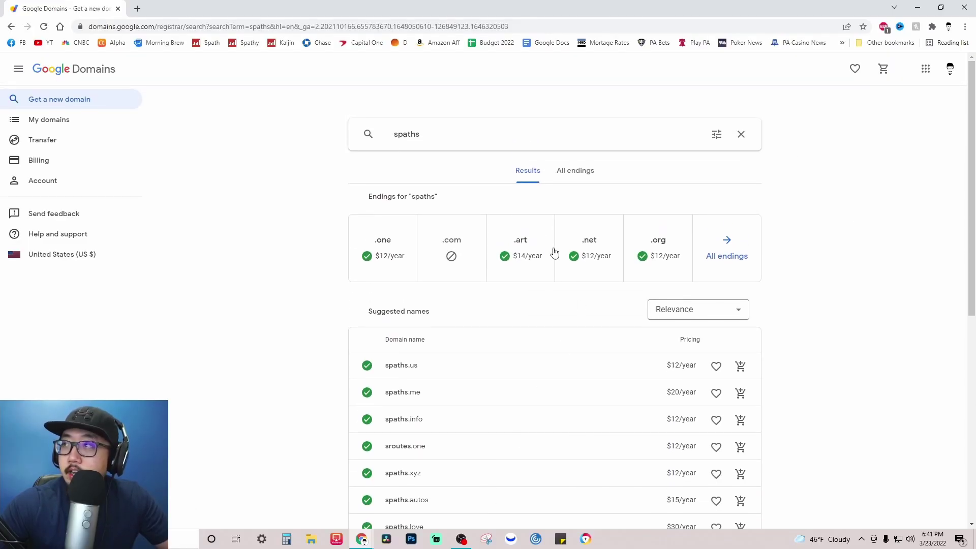
- Open the spaths.net tile and add it to the cart at $12/year
{"action": "left_click", "coordinate": [593, 249]}
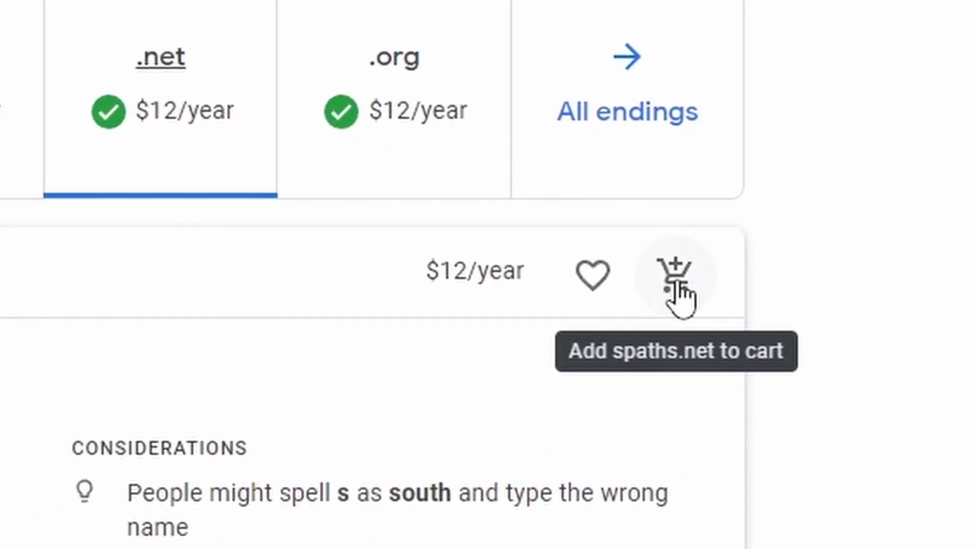
{"action": "left_click", "coordinate": [676, 285]}
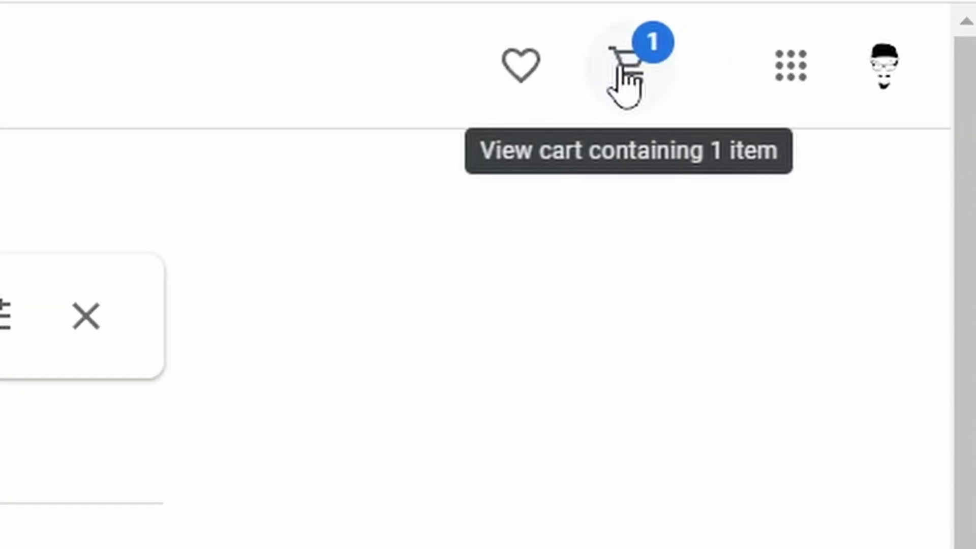
- Open the cart and review registration lengths for spaths.net, keeping one year at $12
{"action": "left_click", "coordinate": [632, 73]}
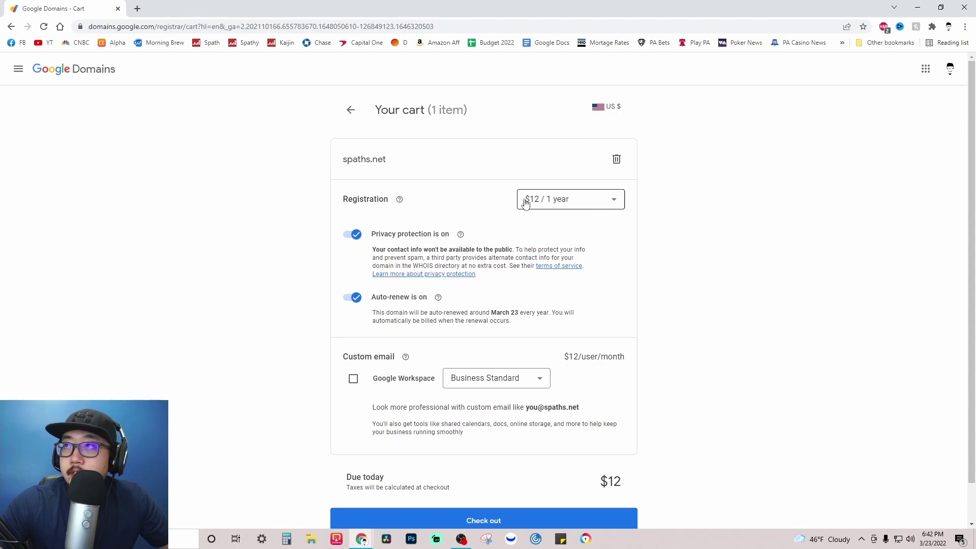
{"action": "left_click", "coordinate": [584, 206]}
{"action": "scroll", "coordinate": [585, 272], "scroll_direction": "down", "scroll_amount": 3}
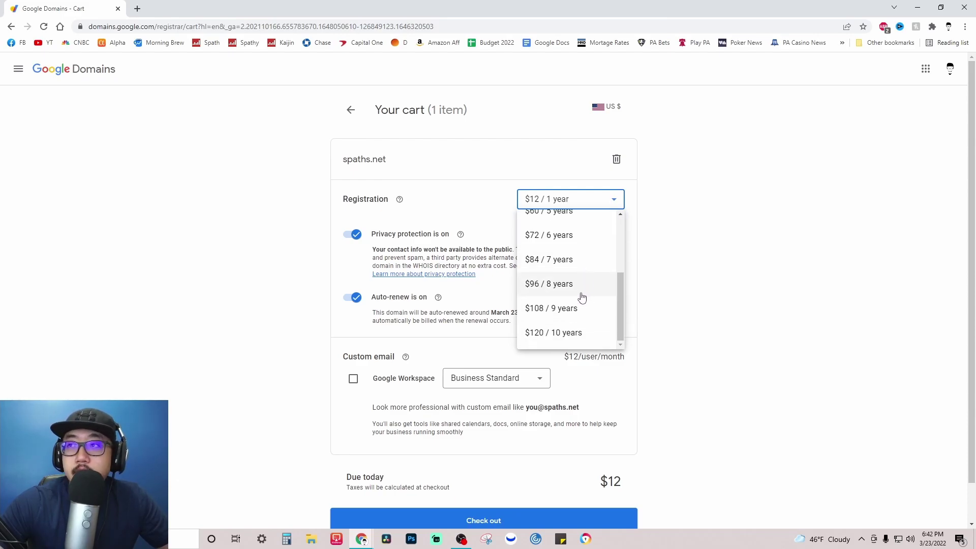
{"action": "scroll", "coordinate": [572, 336], "scroll_direction": "up", "scroll_amount": 3}
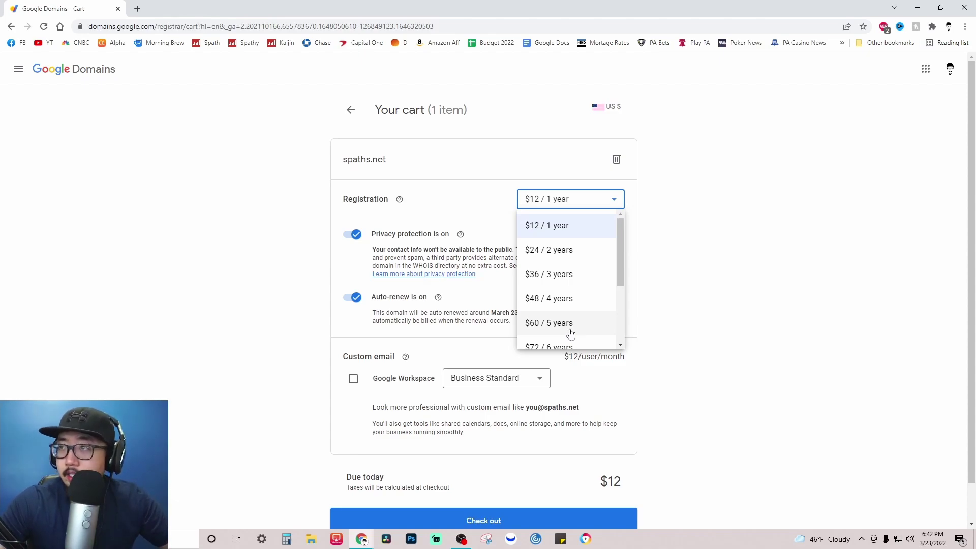
{"action": "left_click", "coordinate": [667, 274]}
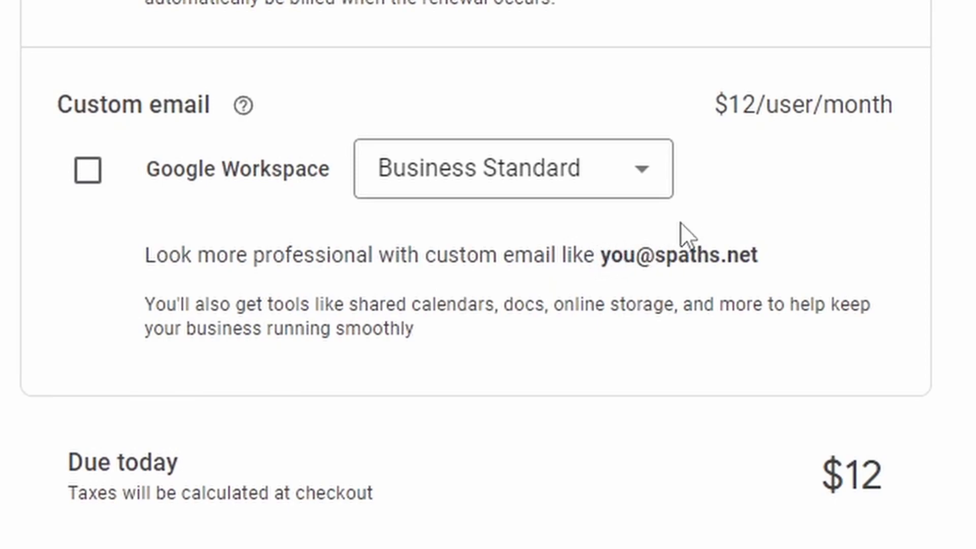
- Choose the Business Starter Google Workspace plan, then go to the spathy.net domain overview
{"action": "left_click", "coordinate": [600, 183]}
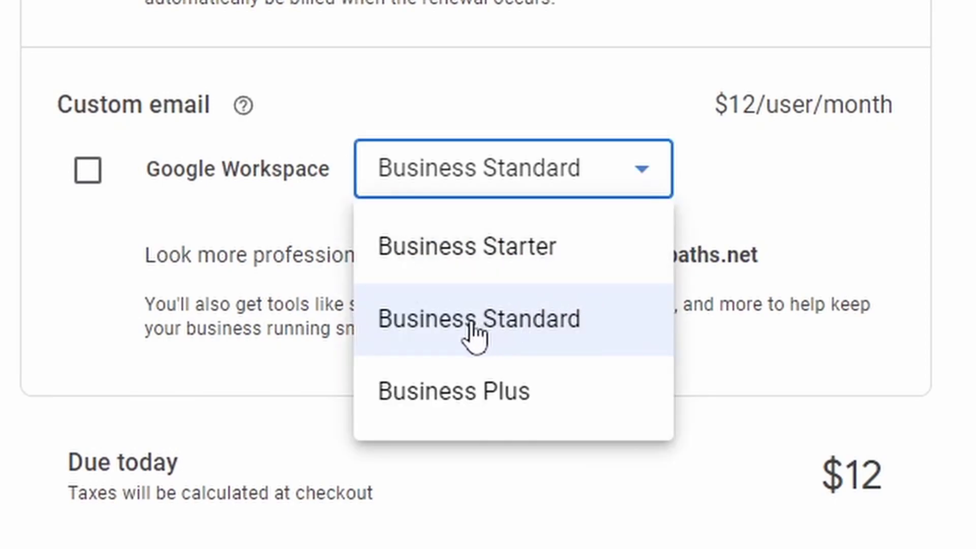
{"action": "left_click", "coordinate": [529, 273]}
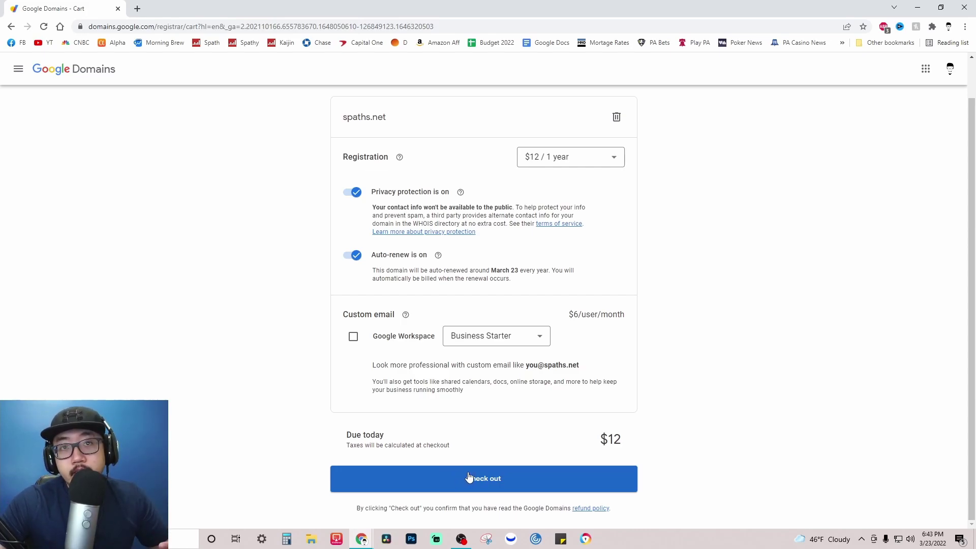
{"action": "scroll", "coordinate": [90, 74], "scroll_direction": "up", "scroll_amount": 2}
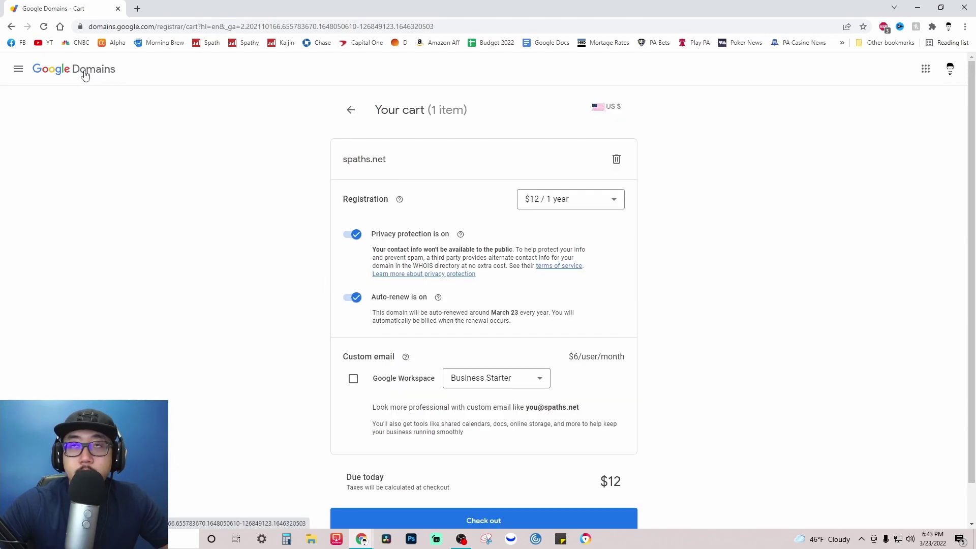
{"action": "left_click", "coordinate": [90, 75]}
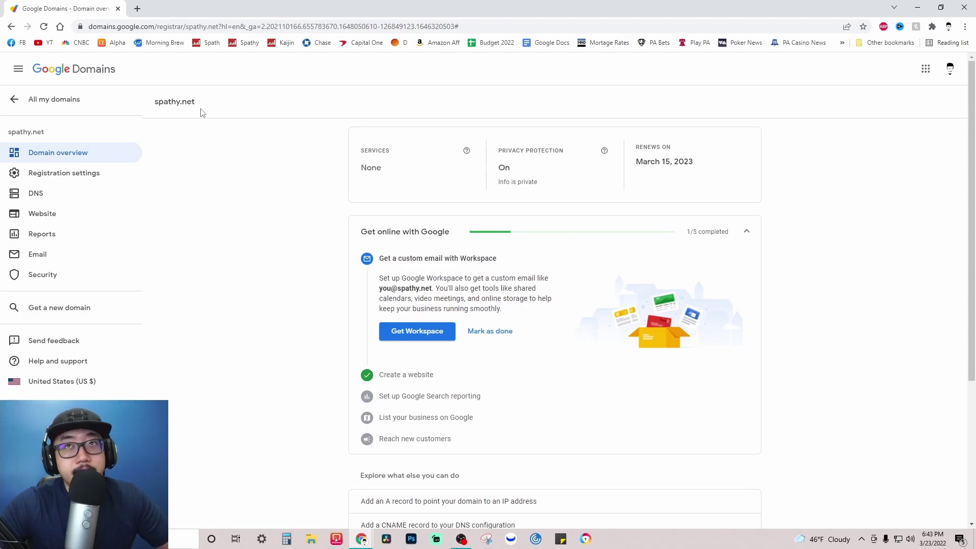
- Visit spathy.net in a new tab to confirm it reaches the Spathy YouTube channel, then return
{"action": "left_click", "coordinate": [137, 8]}
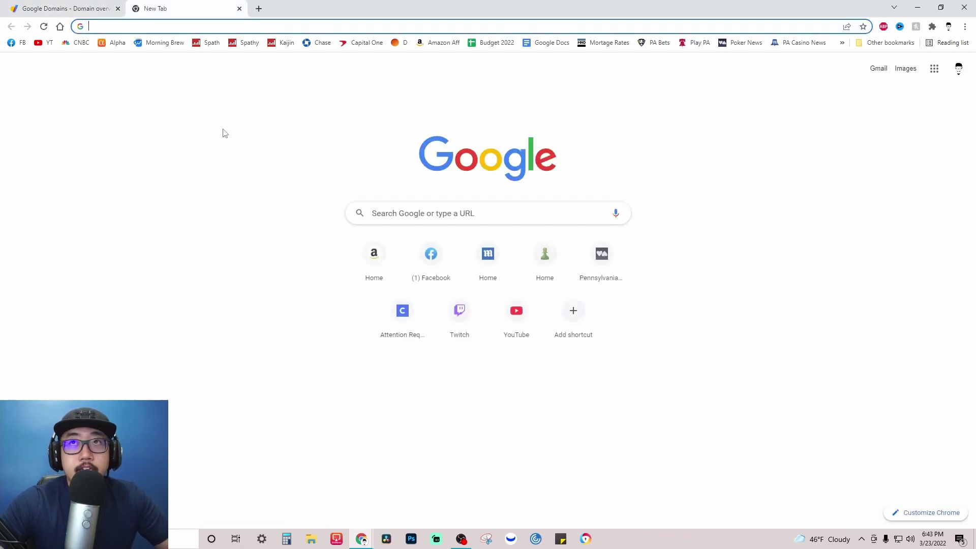
{"action": "type", "text": "spathy.net"}
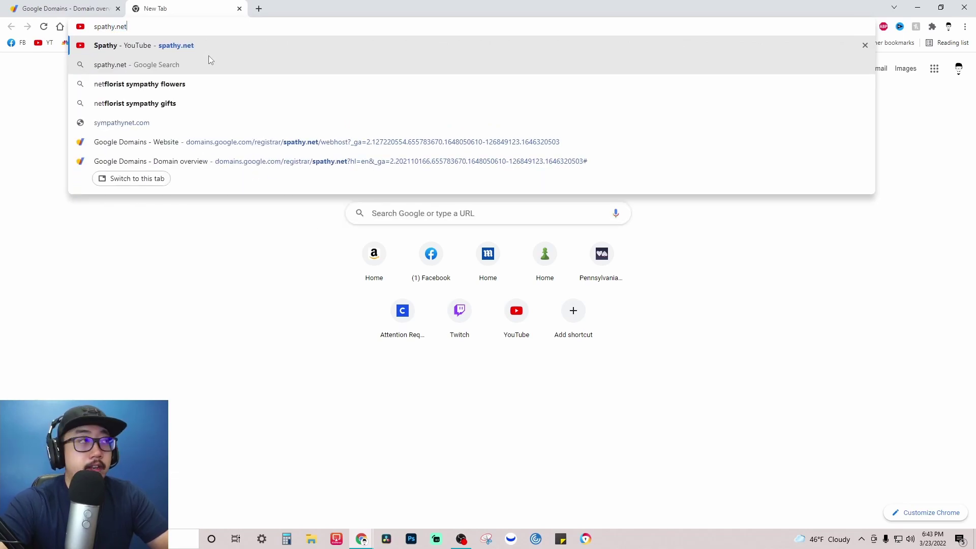
{"action": "key", "text": "Return"}
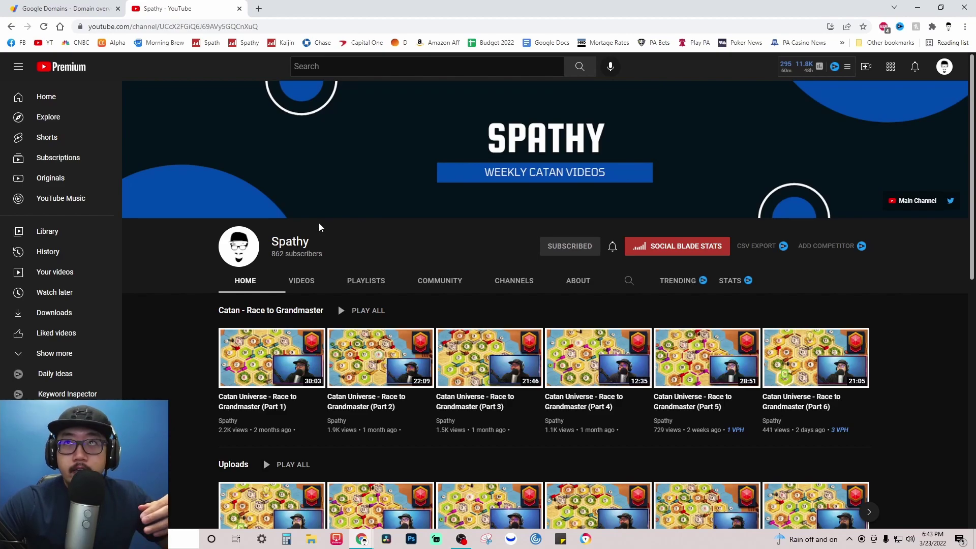
{"action": "key", "text": "ctrl+shift+Tab"}
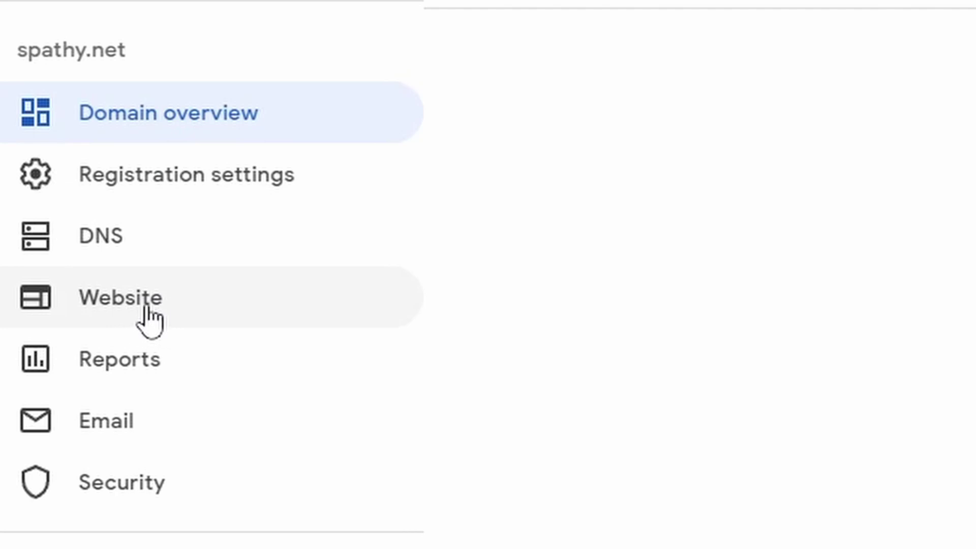
- Open the spathy.net Website page showing its 302 forwarding to the Spathy YouTube channel
{"action": "left_click", "coordinate": [146, 309]}
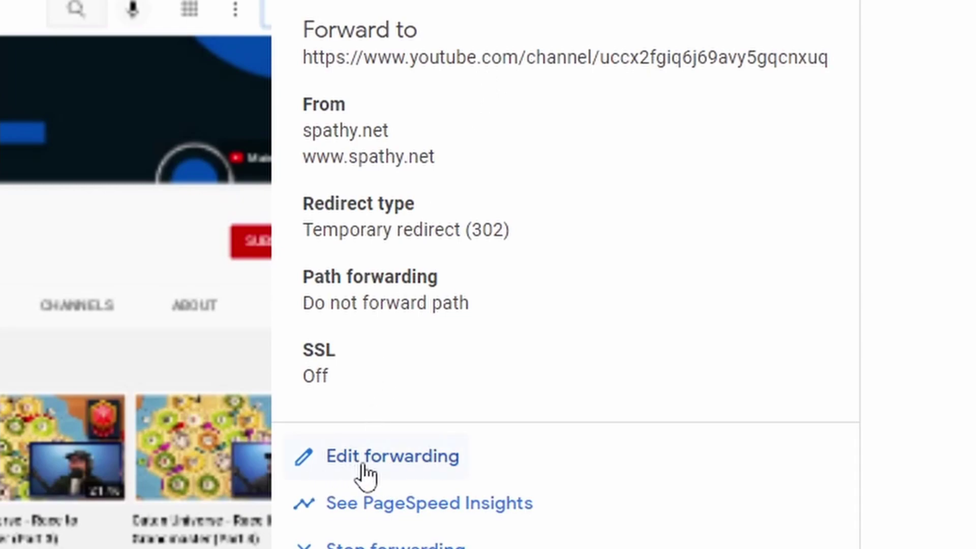
{"action": "left_click", "coordinate": [384, 458]}
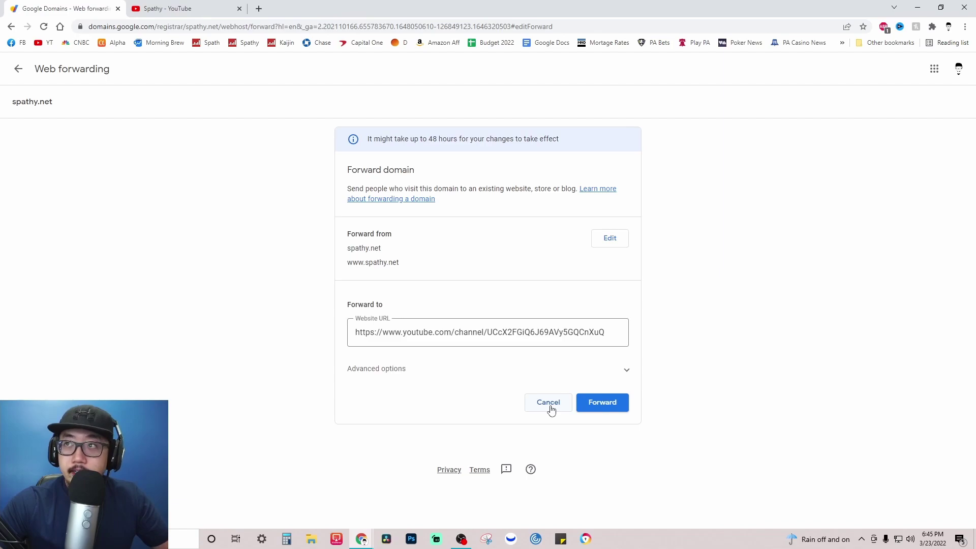
{"action": "left_click", "coordinate": [550, 406]}
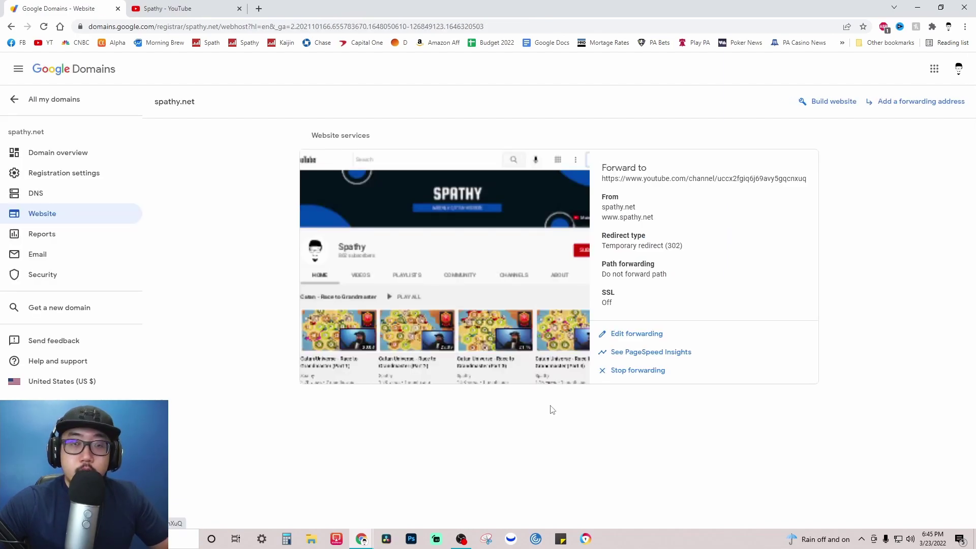